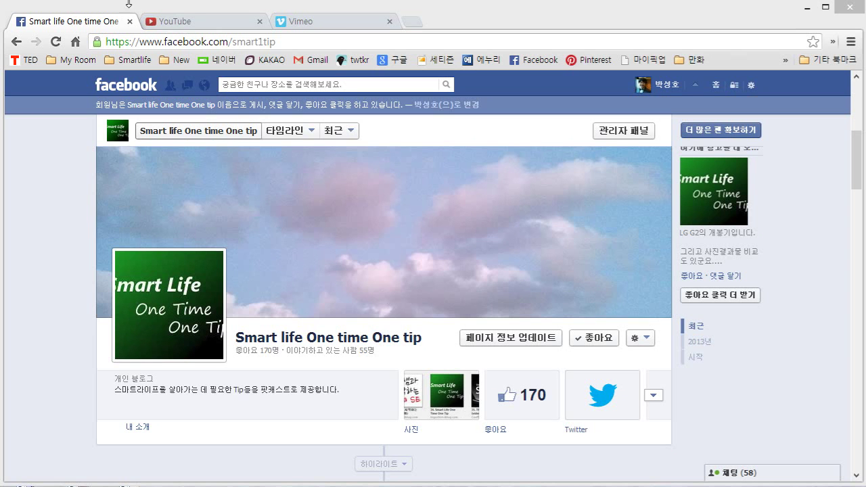
Switch to YouTube and open its video upload page.
{"action": "left_click", "coordinate": [207, 25]}
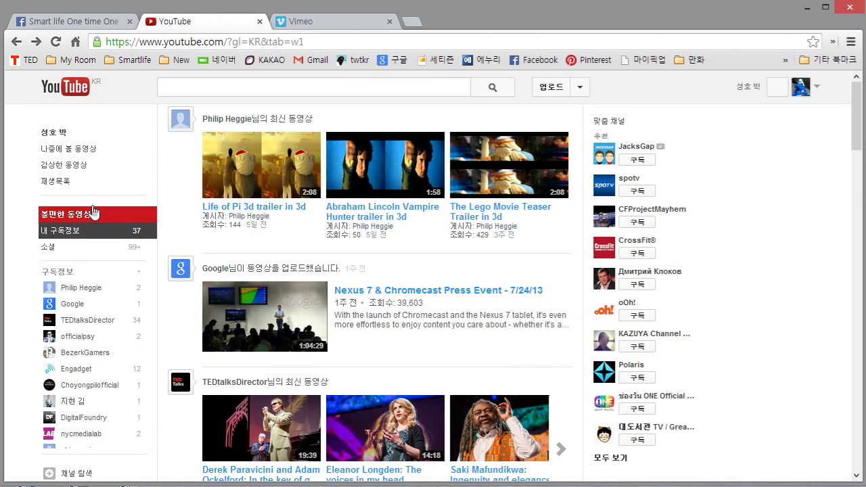
{"action": "left_click", "coordinate": [225, 177]}
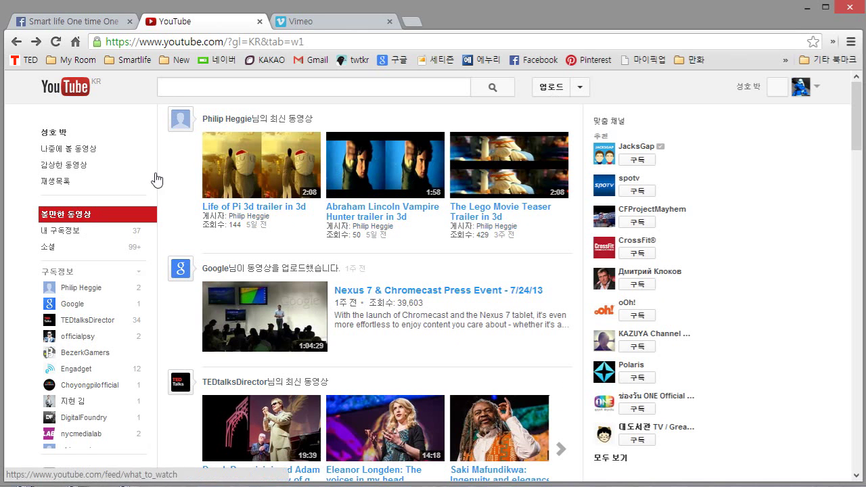
{"action": "left_click", "coordinate": [552, 95]}
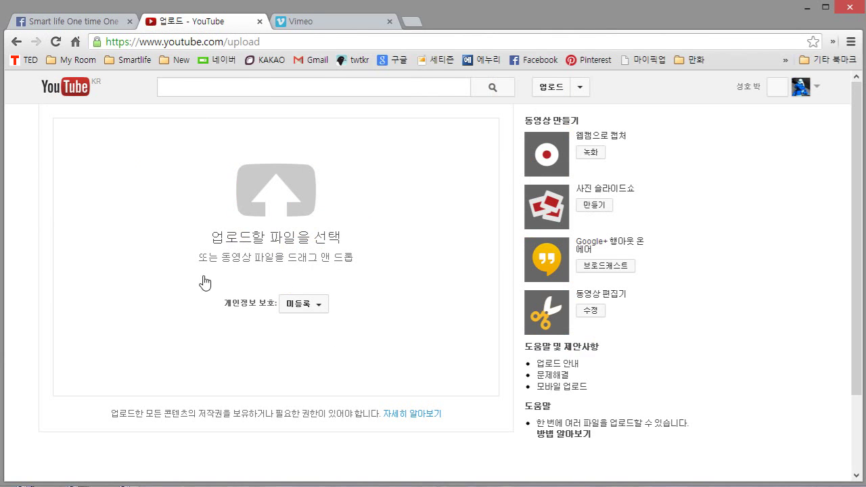
Set the upload's privacy to 미등록 and start uploading a video file.
{"action": "left_click", "coordinate": [304, 304]}
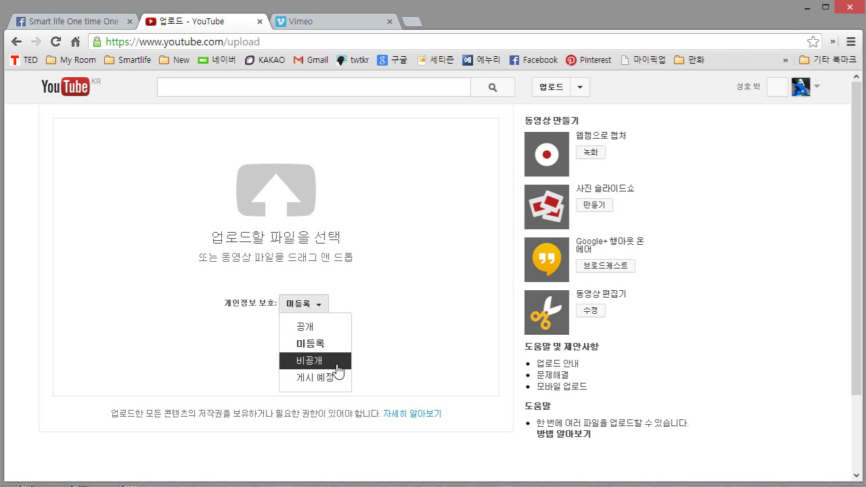
{"action": "left_click", "coordinate": [426, 356]}
{"action": "left_click", "coordinate": [308, 309]}
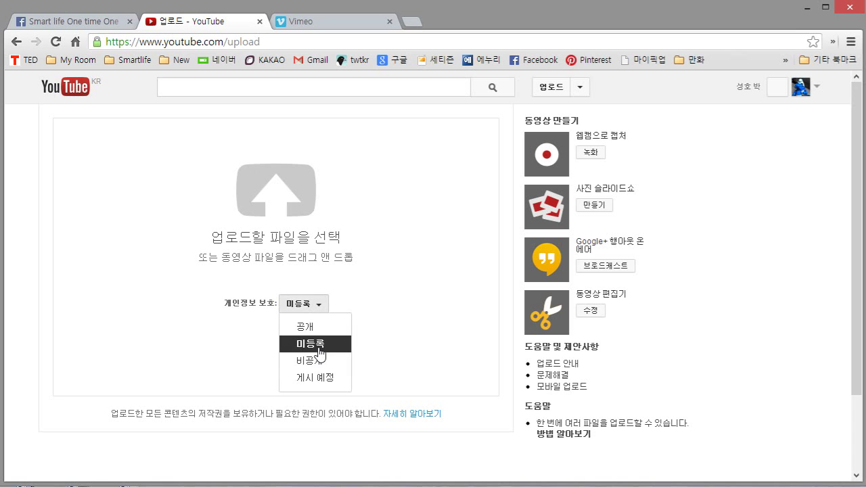
{"action": "left_click", "coordinate": [316, 347]}
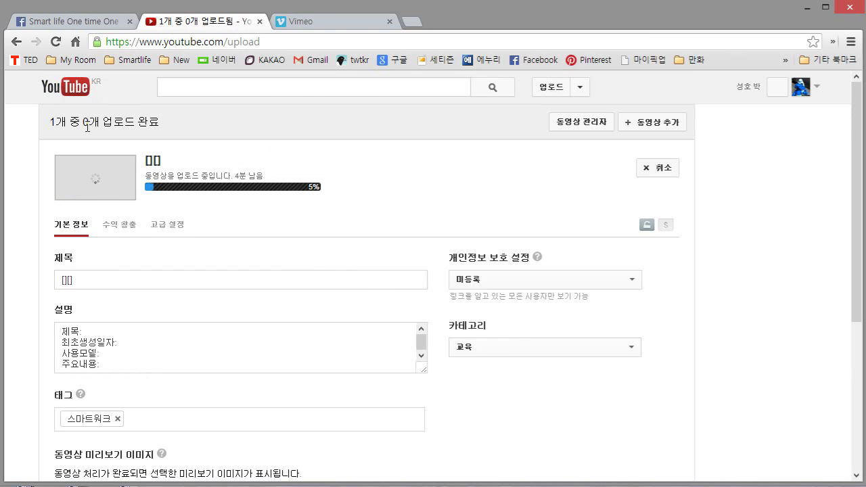
Try 비공개 and 공개 as the uploading video's privacy setting, and return it to 미등록.
{"action": "scroll", "coordinate": [249, 276], "scroll_direction": "down", "scroll_amount": 1}
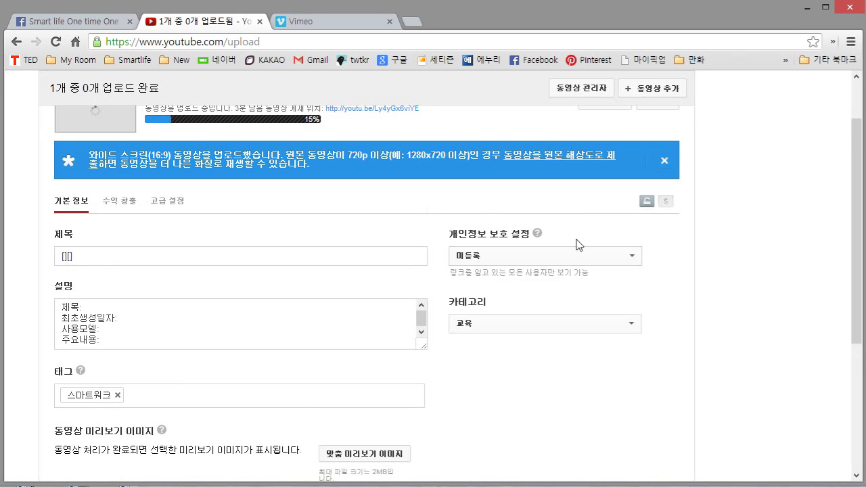
{"action": "left_click", "coordinate": [577, 256]}
{"action": "left_click", "coordinate": [572, 296]}
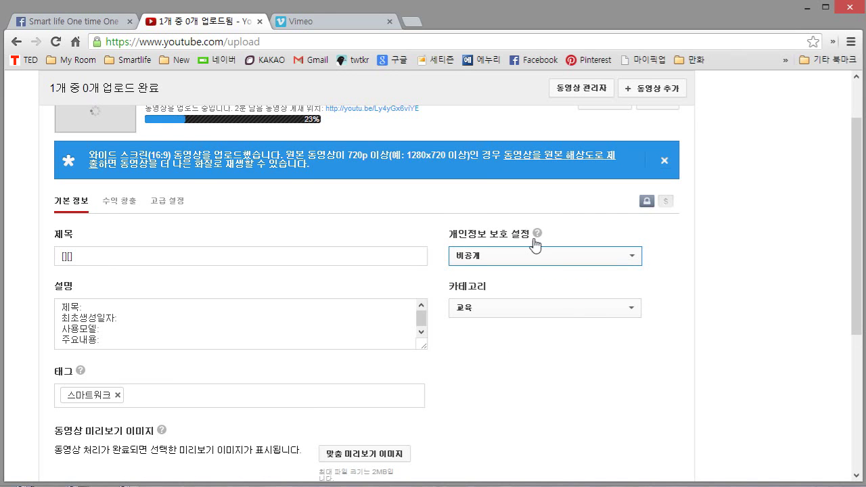
{"action": "left_click", "coordinate": [487, 258]}
{"action": "left_click", "coordinate": [496, 272]}
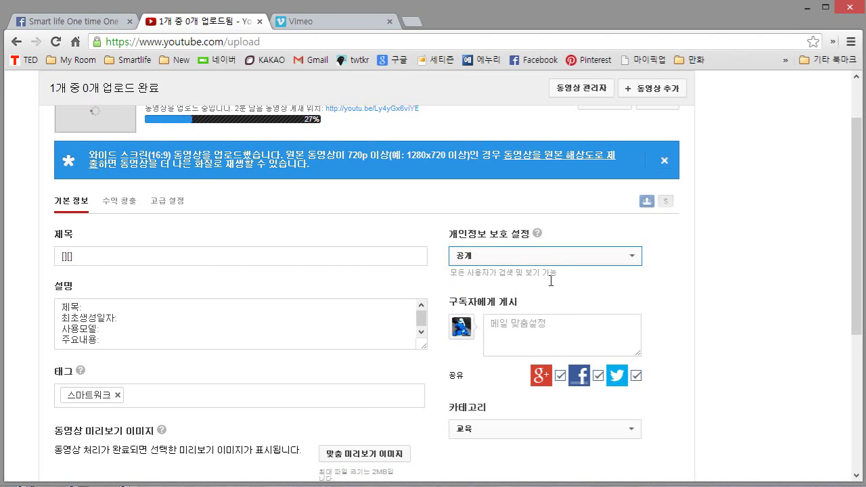
{"action": "left_click", "coordinate": [526, 257]}
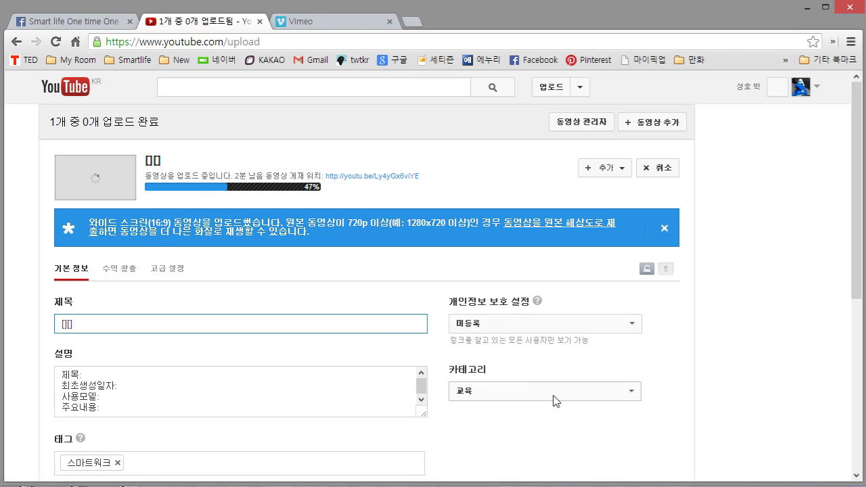
{"action": "left_click", "coordinate": [555, 397]}
{"action": "left_click_drag", "start_coordinate": [482, 179], "coordinate": [468, 192]}
{"action": "left_click", "coordinate": [293, 183]}
{"action": "left_click", "coordinate": [488, 186]}
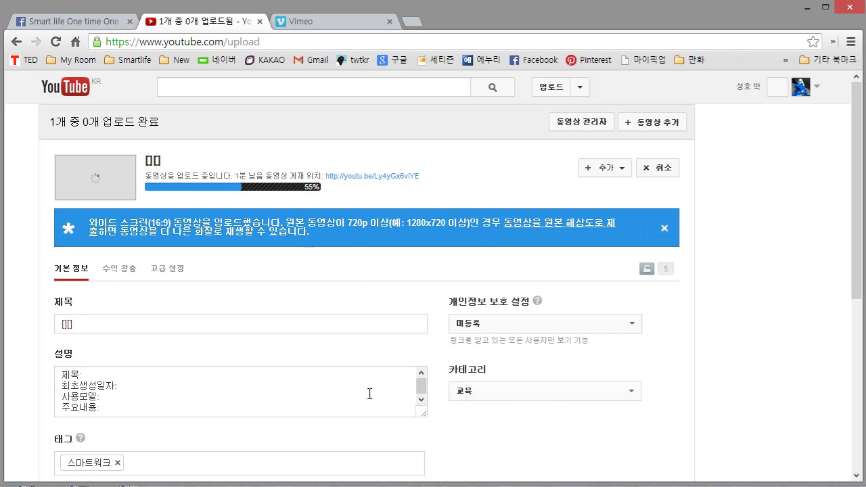
Switch to Vimeo and upload the video aveverum130602.wmv from the Database (D:) drive.
{"action": "key", "text": "ctrl+Tab"}
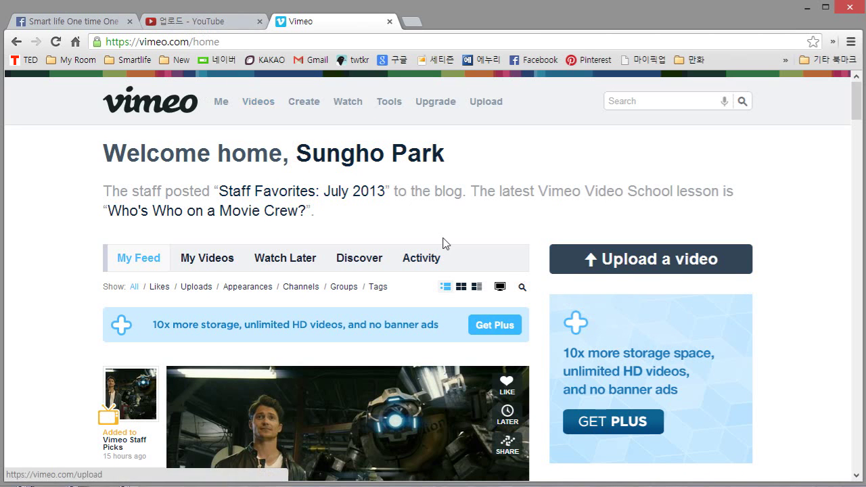
{"action": "left_click", "coordinate": [641, 269]}
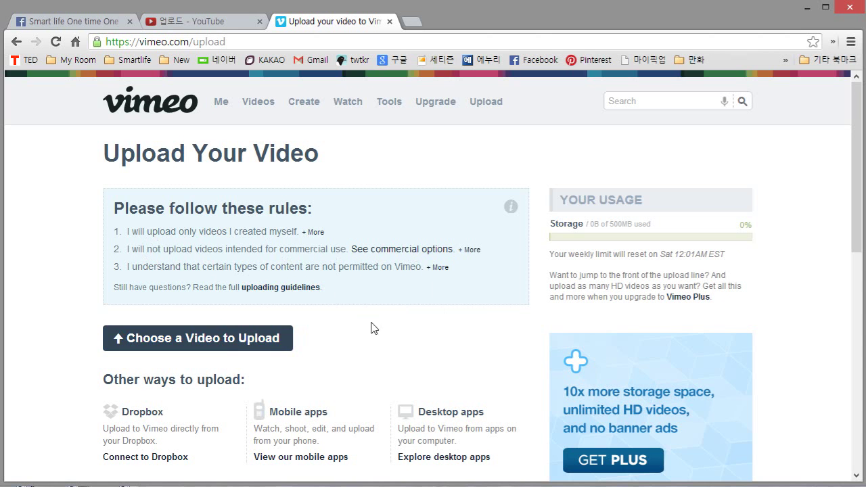
{"action": "left_click", "coordinate": [231, 345]}
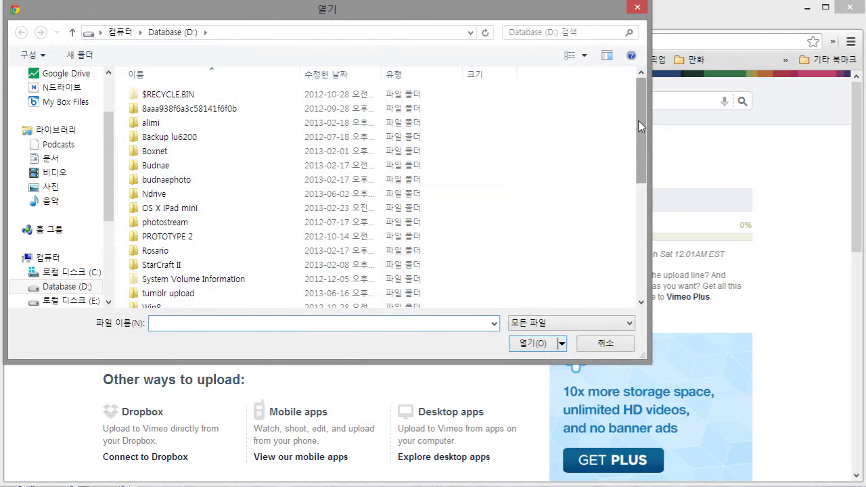
{"action": "left_click_drag", "start_coordinate": [641, 127], "coordinate": [631, 288]}
{"action": "left_click", "coordinate": [159, 190]}
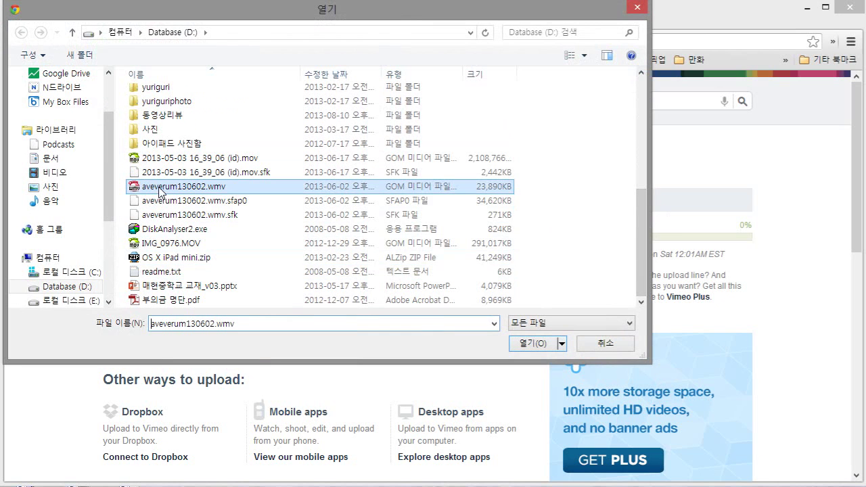
{"action": "left_click", "coordinate": [532, 347]}
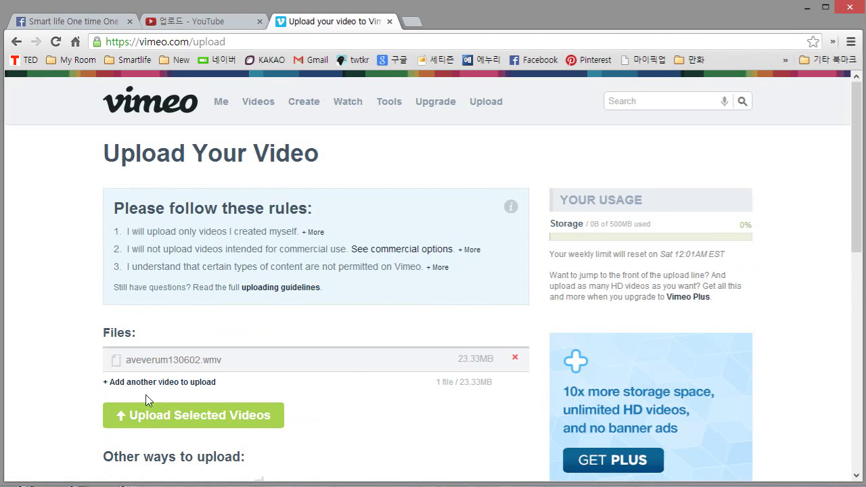
{"action": "left_click", "coordinate": [202, 415]}
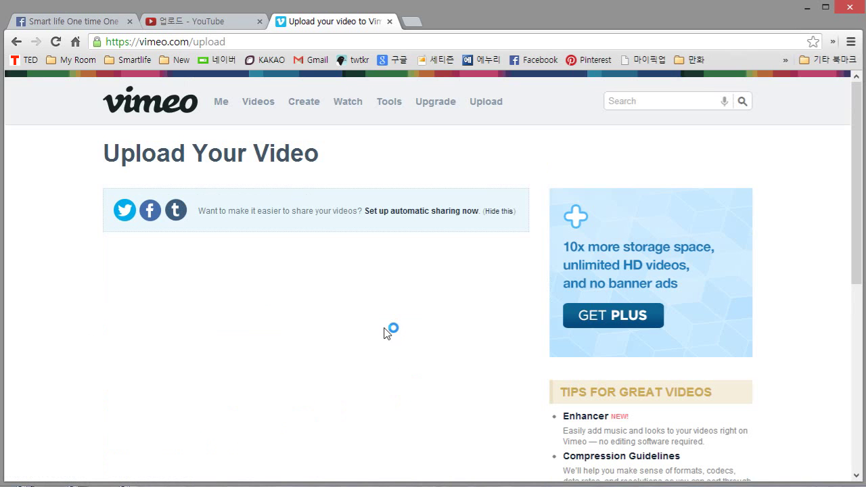
In the uploading video's privacy settings, restrict viewing to "Only people with a password".
{"action": "scroll", "coordinate": [472, 381], "scroll_direction": "down", "scroll_amount": 3}
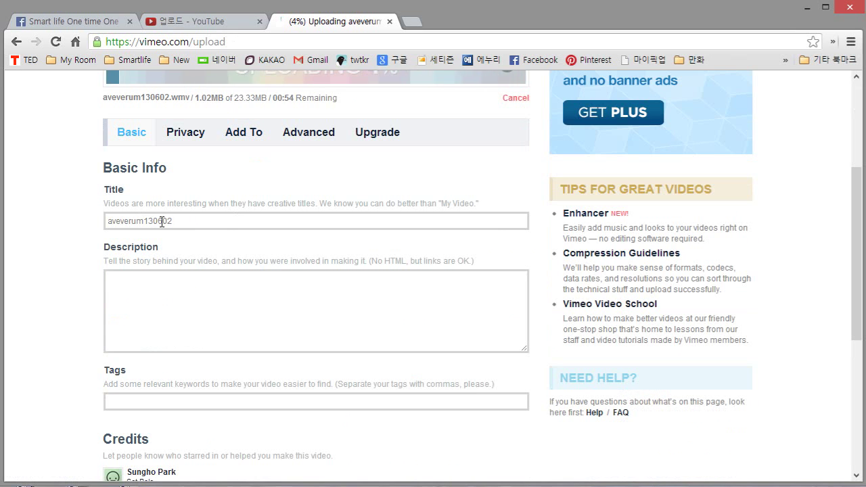
{"action": "scroll", "coordinate": [225, 312], "scroll_direction": "up", "scroll_amount": 1}
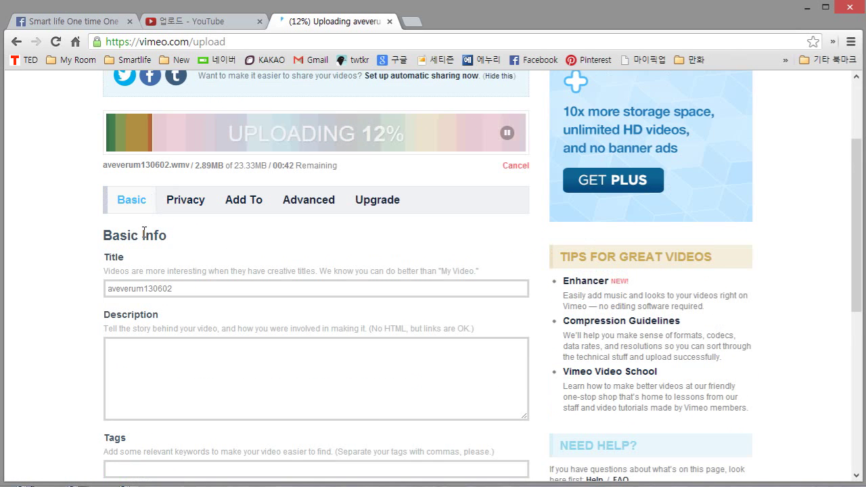
{"action": "left_click", "coordinate": [185, 201]}
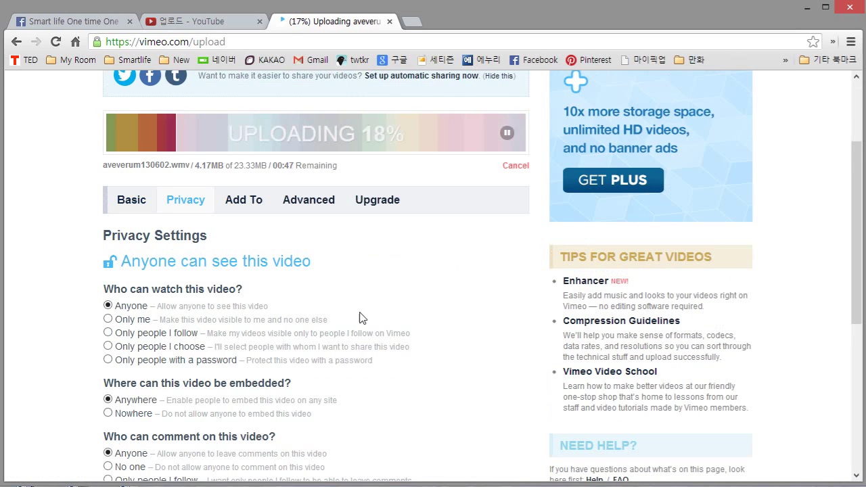
{"action": "scroll", "coordinate": [360, 318], "scroll_direction": "down", "scroll_amount": 2}
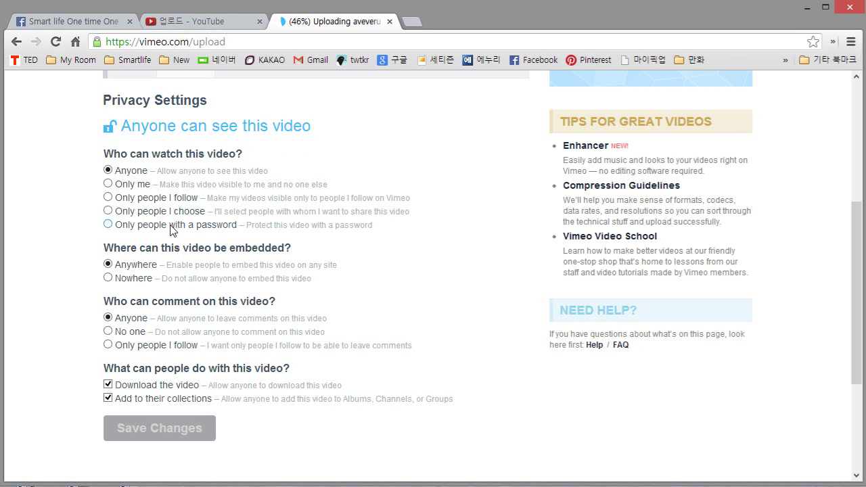
{"action": "left_click", "coordinate": [111, 225]}
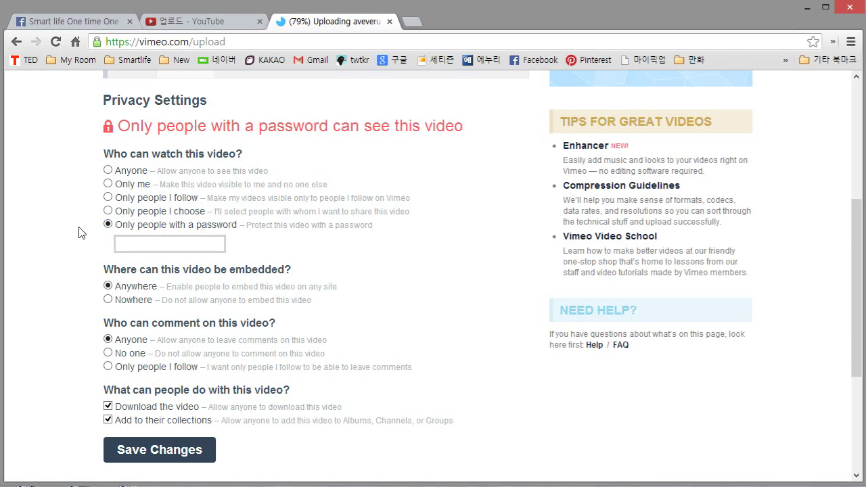
Try the "Only people I choose" viewing option, open its user search, and cancel without adding anyone.
{"action": "scroll", "coordinate": [291, 281], "scroll_direction": "up", "scroll_amount": 2}
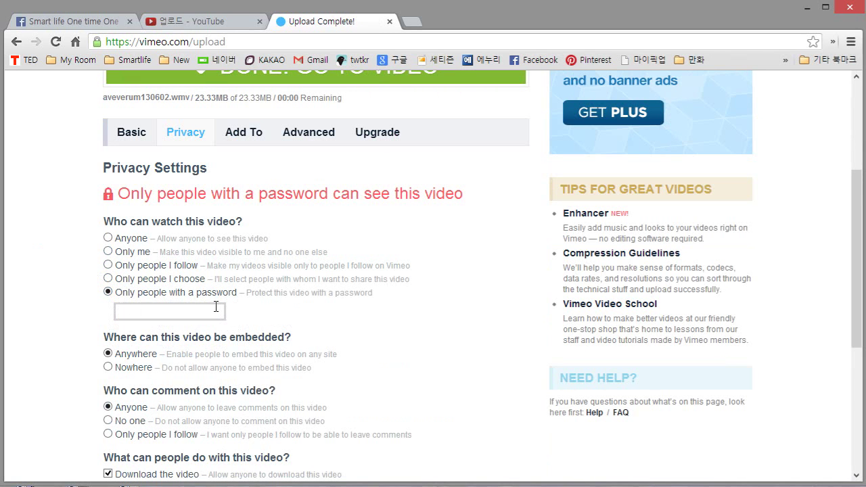
{"action": "left_click", "coordinate": [169, 279]}
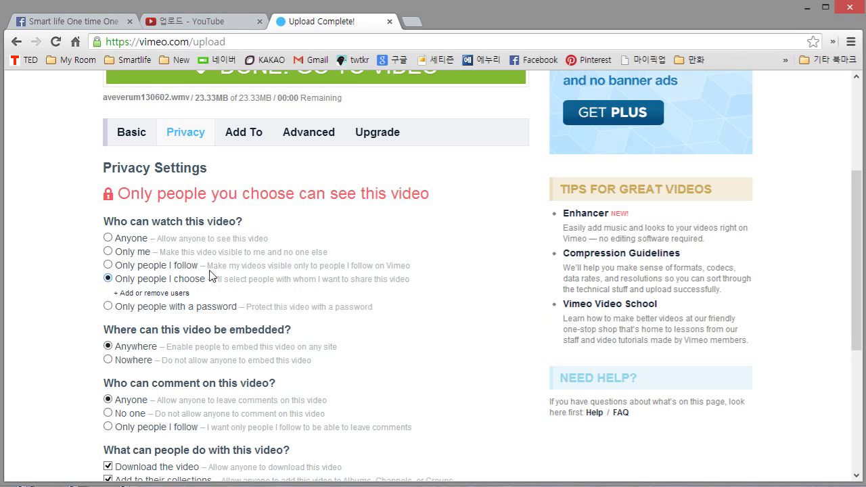
{"action": "left_click", "coordinate": [139, 294]}
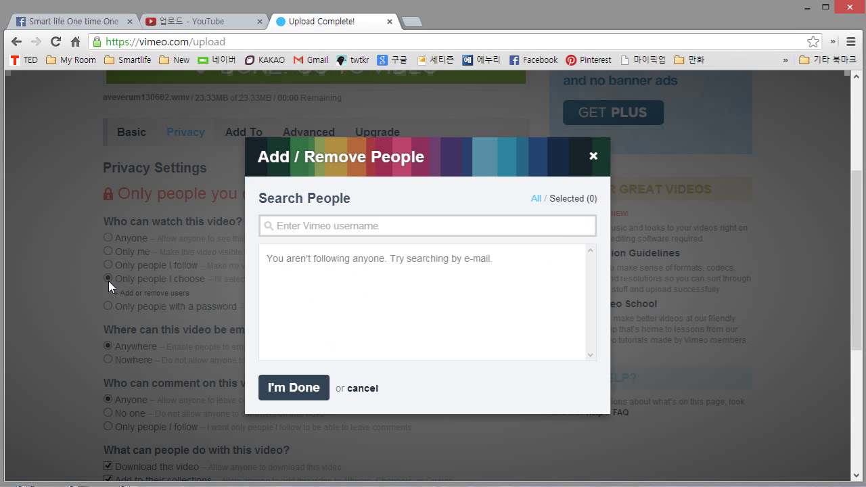
{"action": "left_click", "coordinate": [397, 229]}
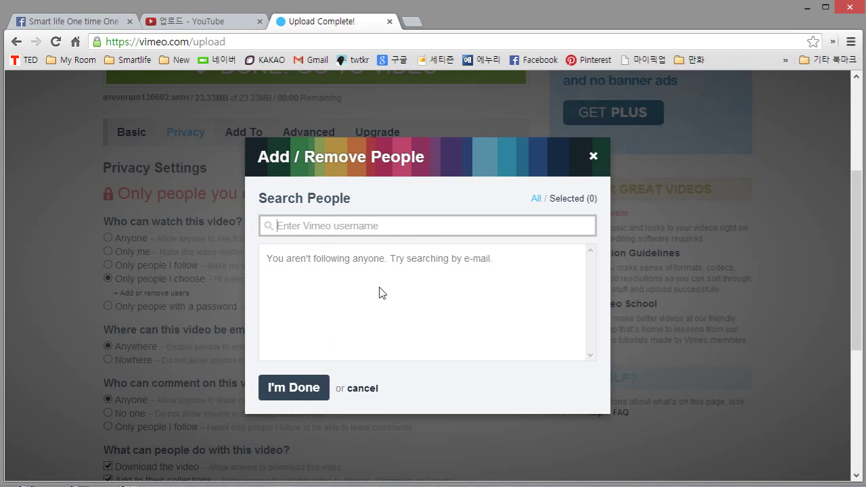
{"action": "left_click", "coordinate": [358, 388]}
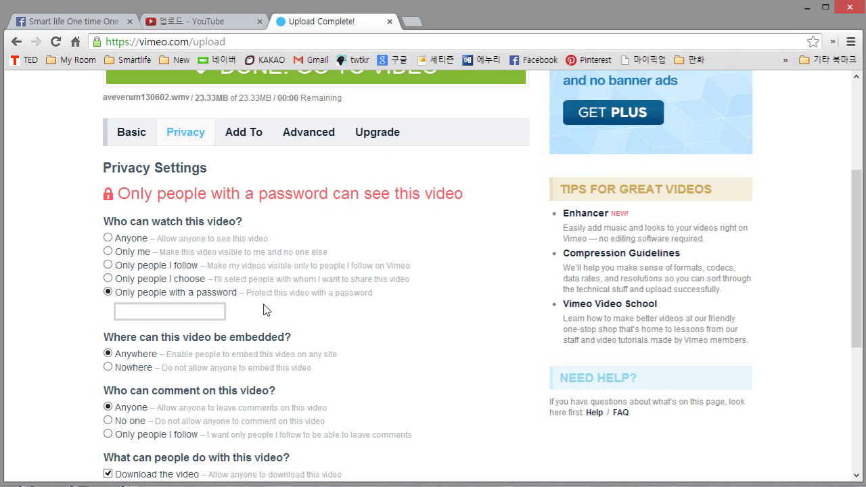
Switch to Facebook and attach a video from the Database (D:) drive to a new post.
{"action": "left_click", "coordinate": [63, 25]}
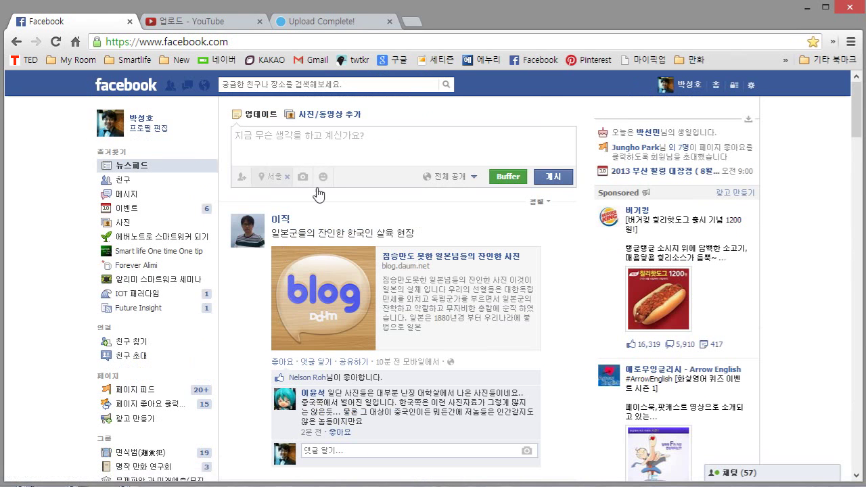
{"action": "left_click", "coordinate": [342, 114]}
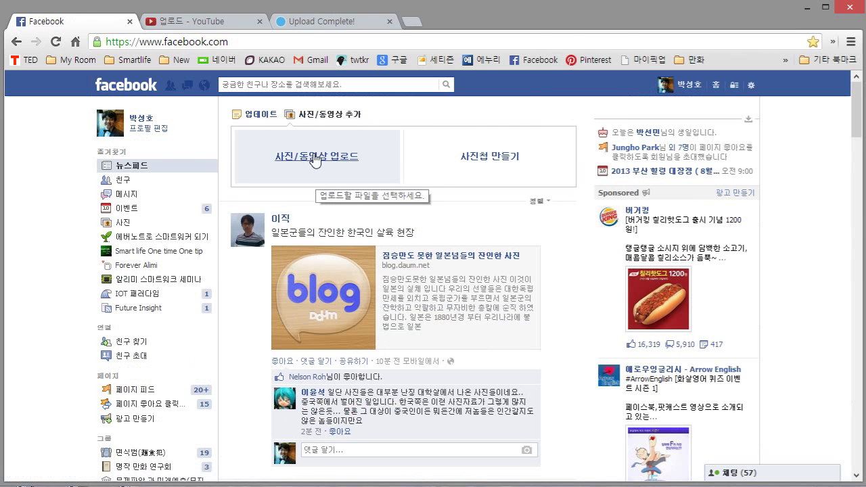
{"action": "left_click", "coordinate": [315, 161]}
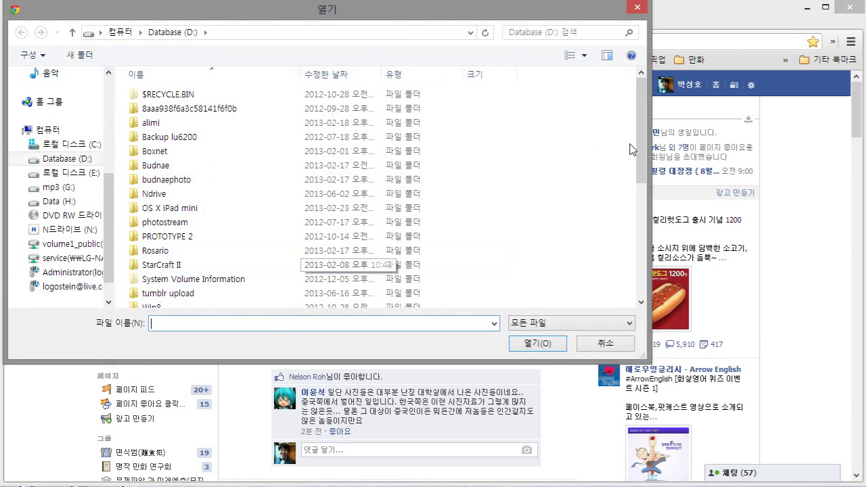
{"action": "scroll", "coordinate": [629, 149], "scroll_direction": "down", "scroll_amount": 5}
{"action": "double_click", "coordinate": [352, 298]}
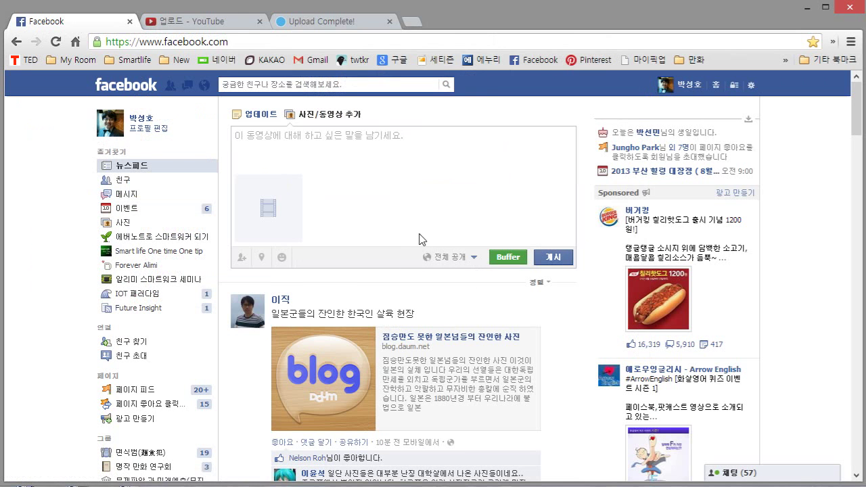
Customize the post's audience (사용자 지정) so that it is shared with 특정 사람들 또는 리스트.
{"action": "left_click", "coordinate": [457, 263]}
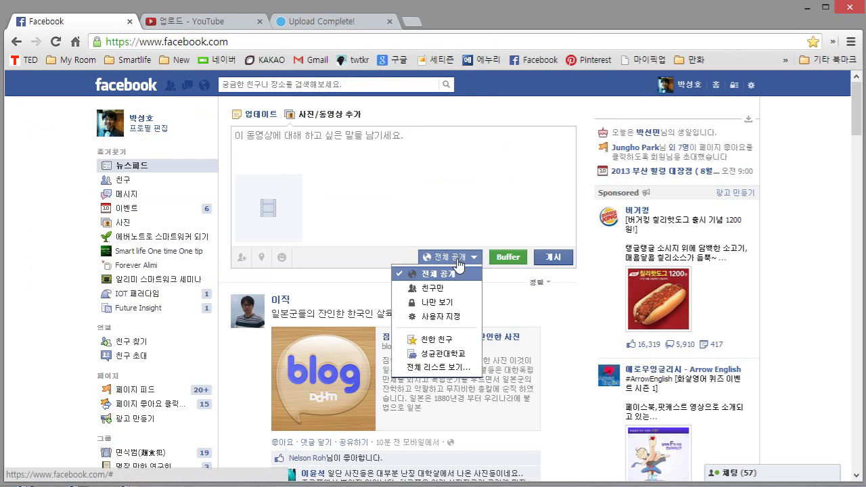
{"action": "left_click", "coordinate": [449, 316]}
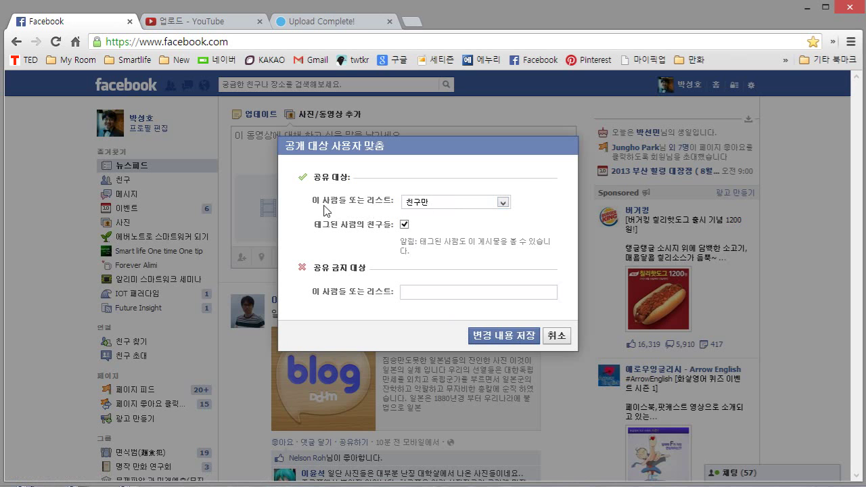
{"action": "left_click", "coordinate": [456, 205]}
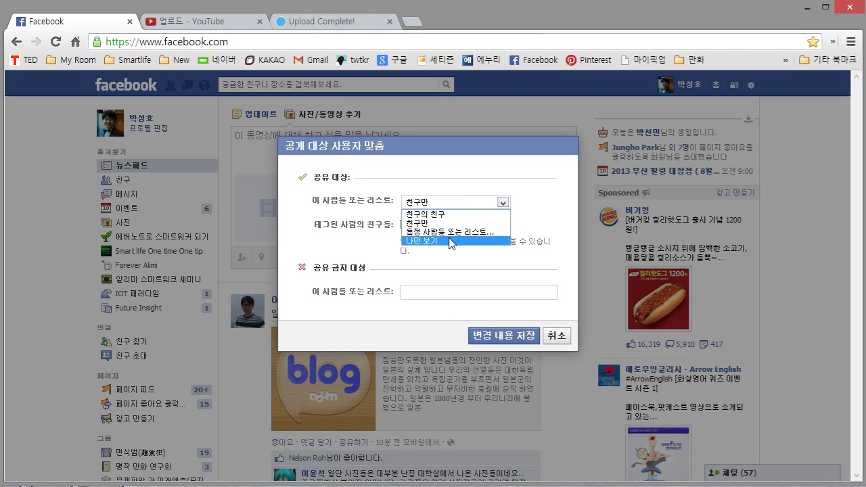
{"action": "left_click", "coordinate": [451, 232]}
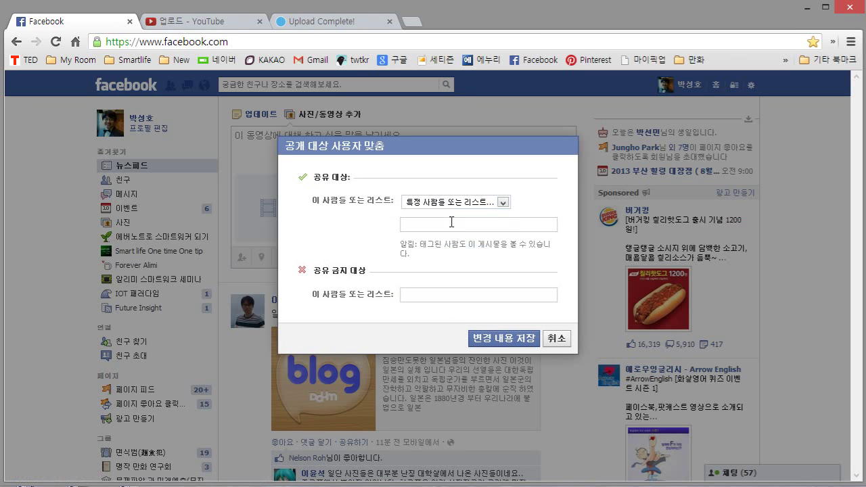